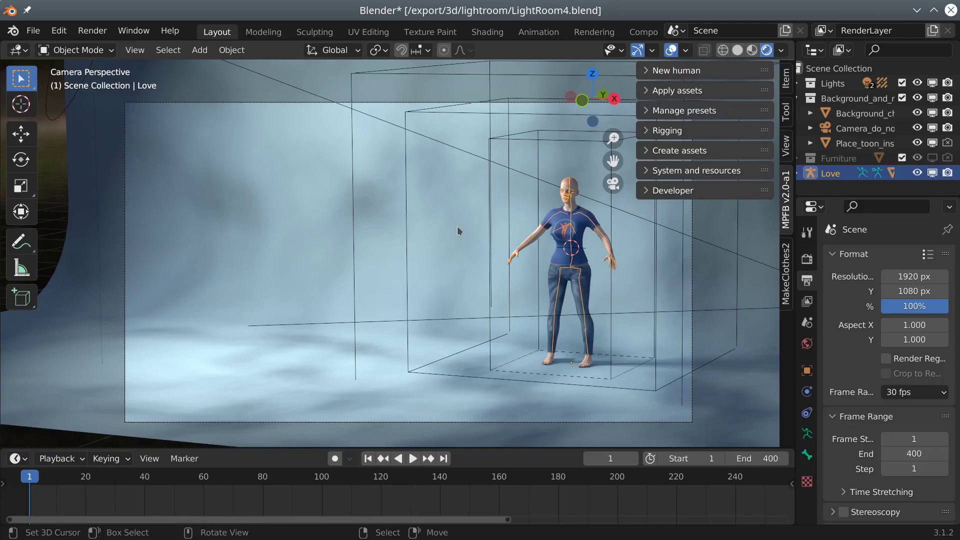
# Add MPFB rig helpers to Love's arms, legs, fingers and eyes from the Rigging > Rig helpers panel.
pyautogui.click(646, 131)
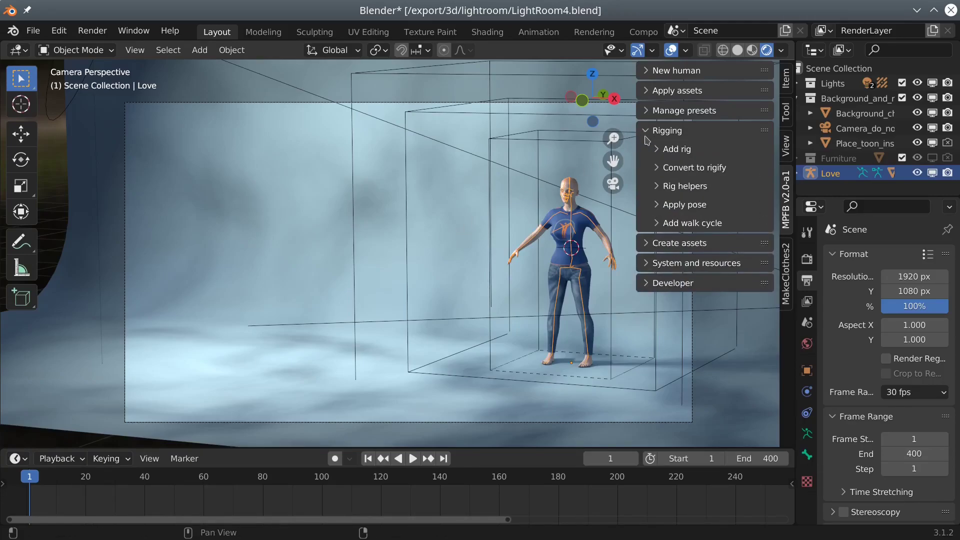
pyautogui.click(658, 187)
pyautogui.scroll(-1, 705, 251)
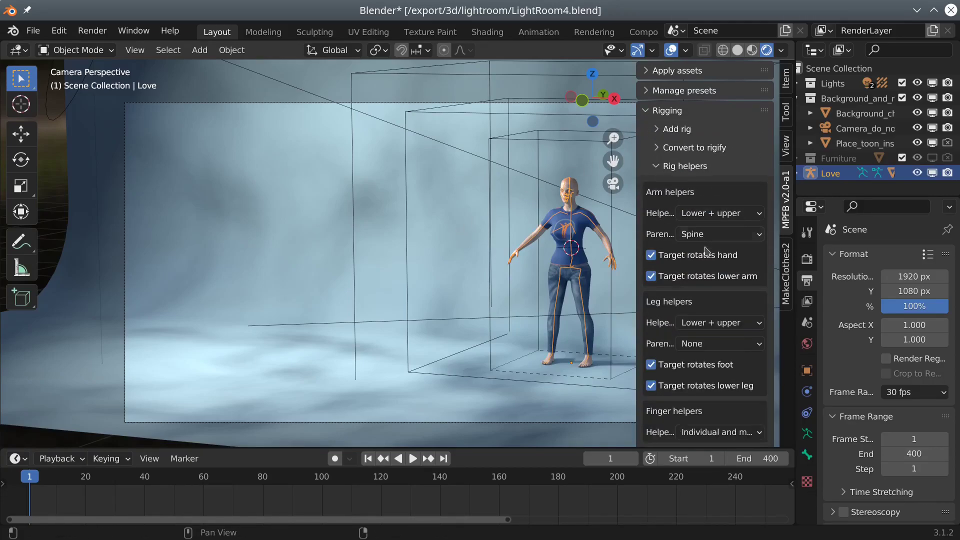
pyautogui.scroll(-5, 705, 252)
pyautogui.scroll(-3, 705, 251)
pyautogui.scroll(-1, 706, 251)
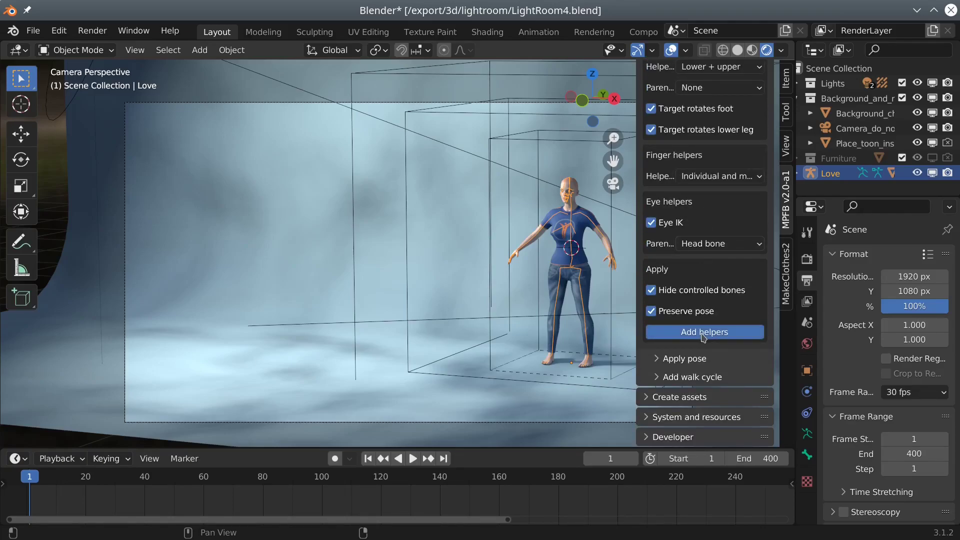
pyautogui.click(703, 339)
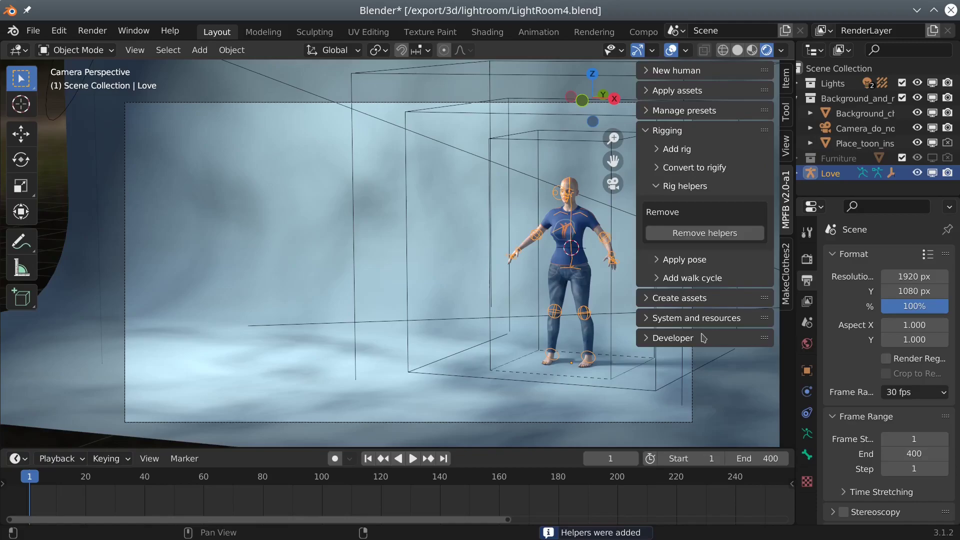
# Choose crappy_experimental_female.json as the walk cycle in the Add walk cycle panel.
pyautogui.click(659, 279)
pyautogui.scroll(-1, 690, 275)
pyautogui.scroll(-5, 706, 272)
pyautogui.scroll(-2, 713, 270)
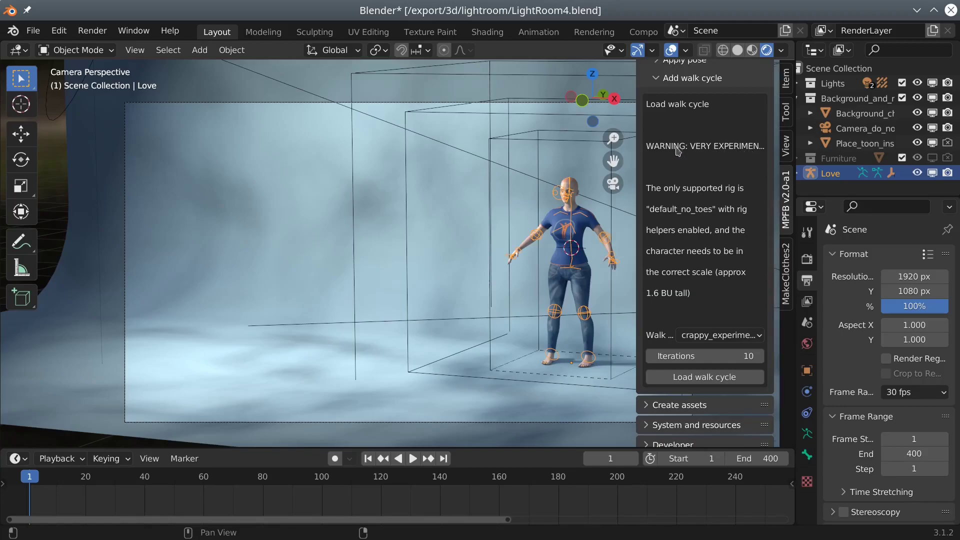
pyautogui.click(734, 335)
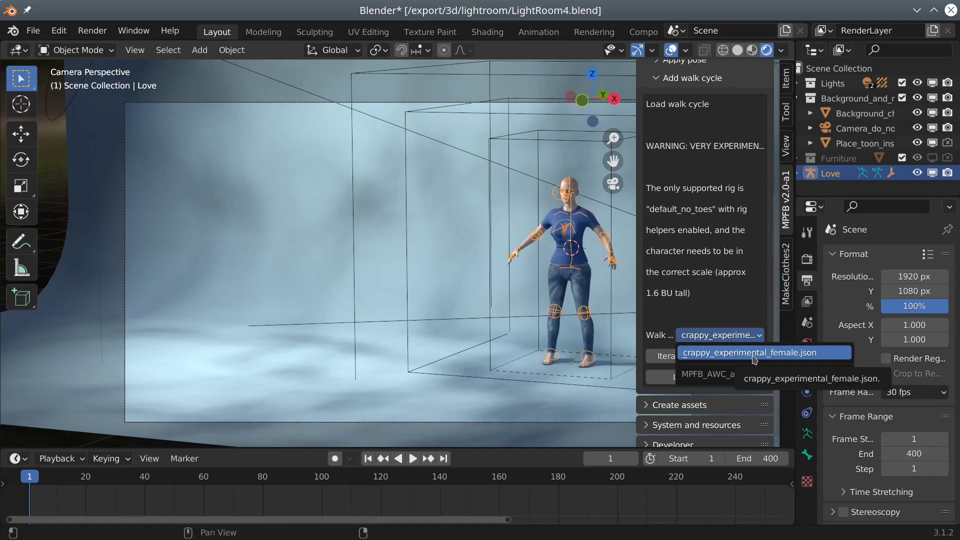
pyautogui.click(752, 357)
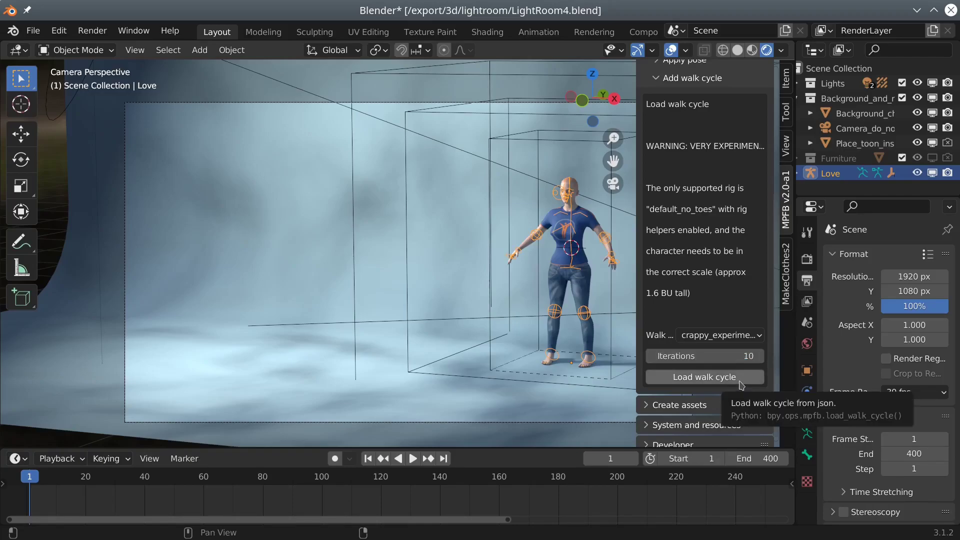
# Load the crappy_experimental_female walk cycle onto Love, rewind to the first frame and play it.
pyautogui.click(740, 378)
pyautogui.click(369, 458)
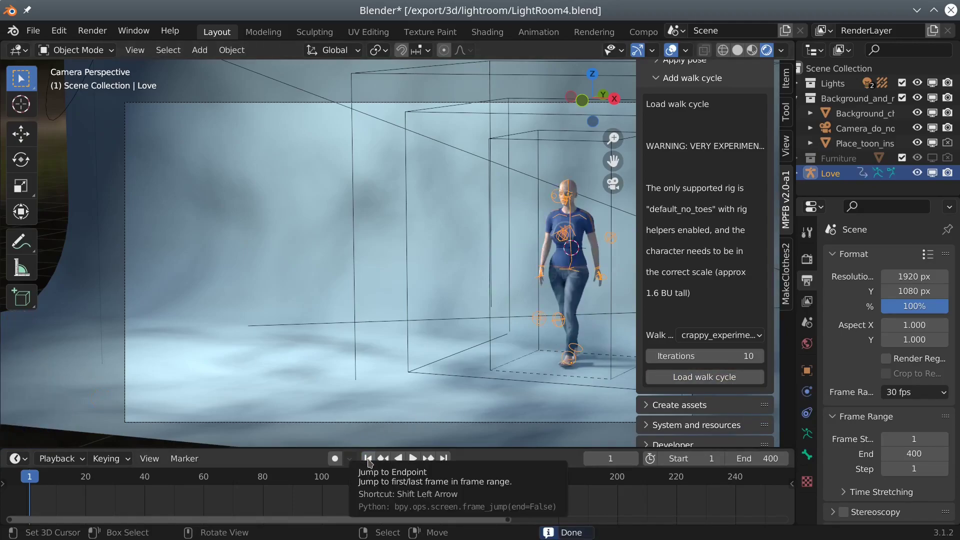
pyautogui.click(413, 458)
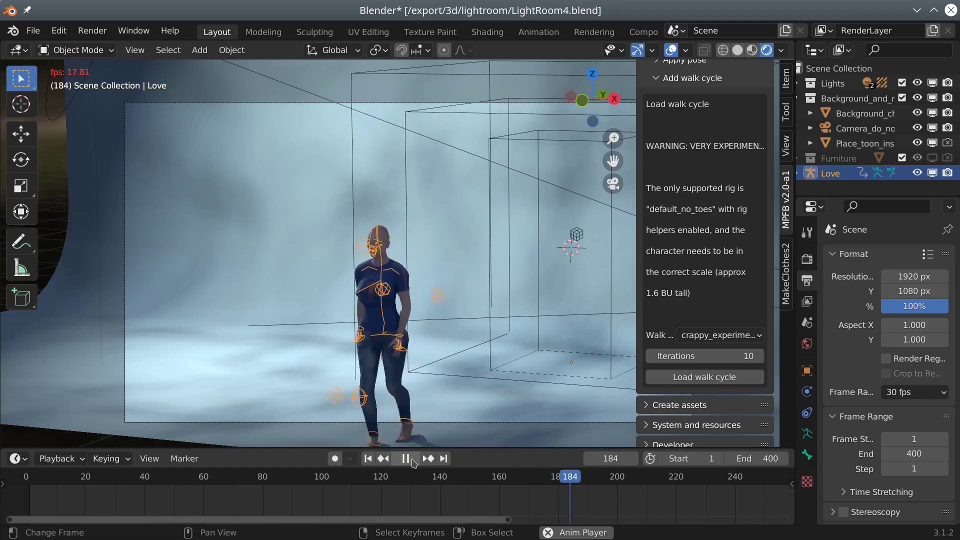
# Restart playback from frame 1 and watch Love walk in the four-way quad view.
pyautogui.hotkey('shift', 'Left')
pyautogui.hotkey('ctrl', 'alt', 'q')
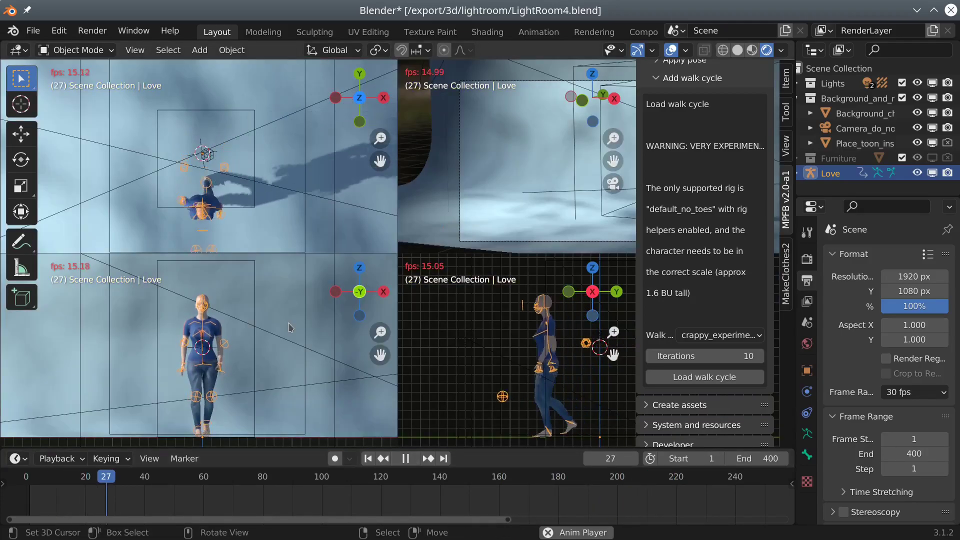